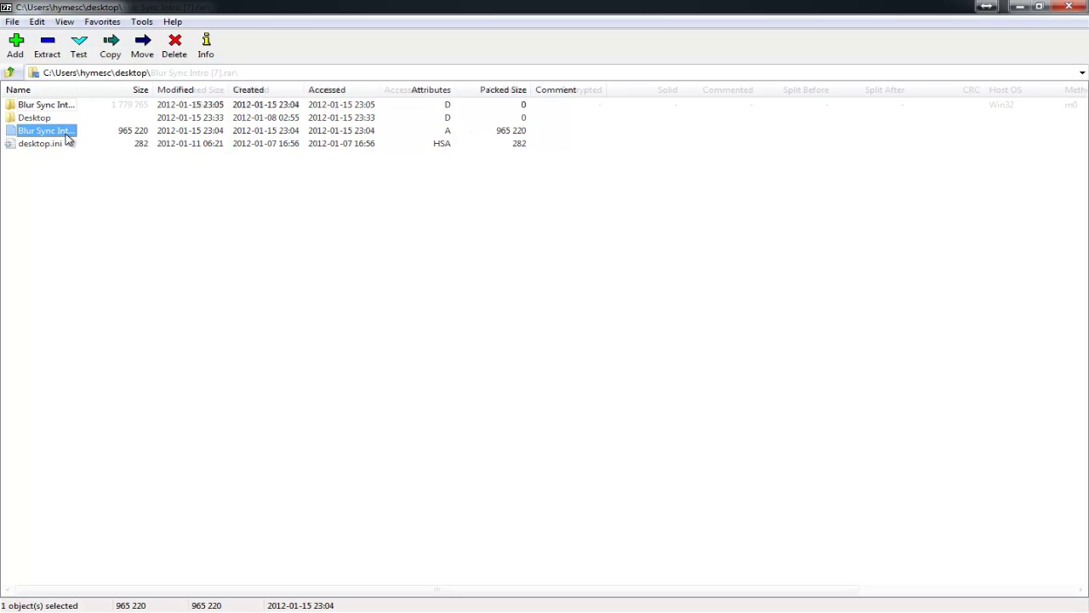
- Extract the Blur Sync Intro [7] archive to the desktop, replacing existing files, and close 7-Zip
click(46, 47)
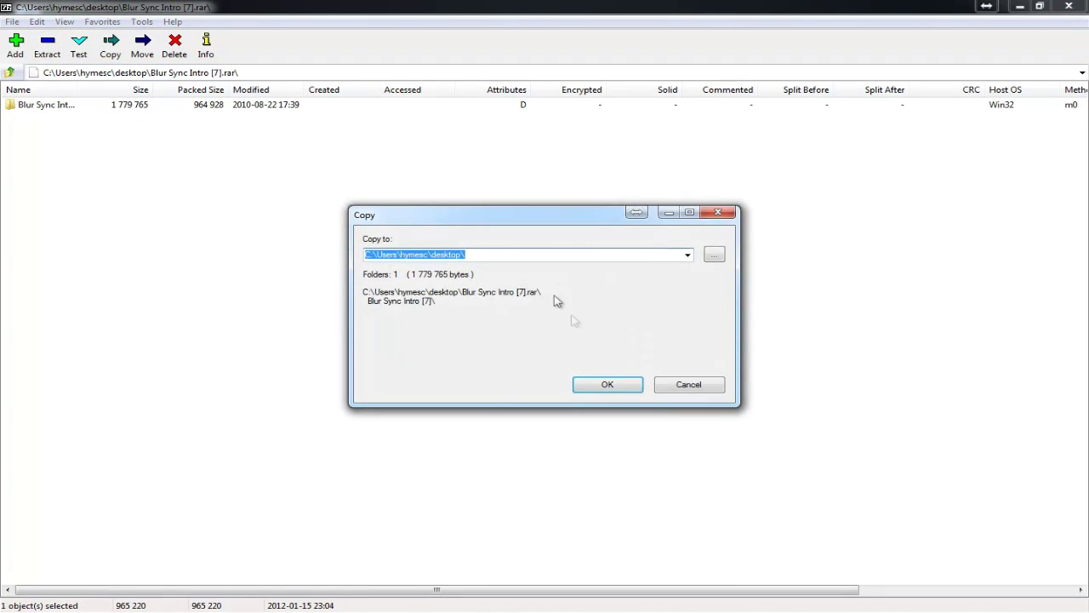
click(621, 394)
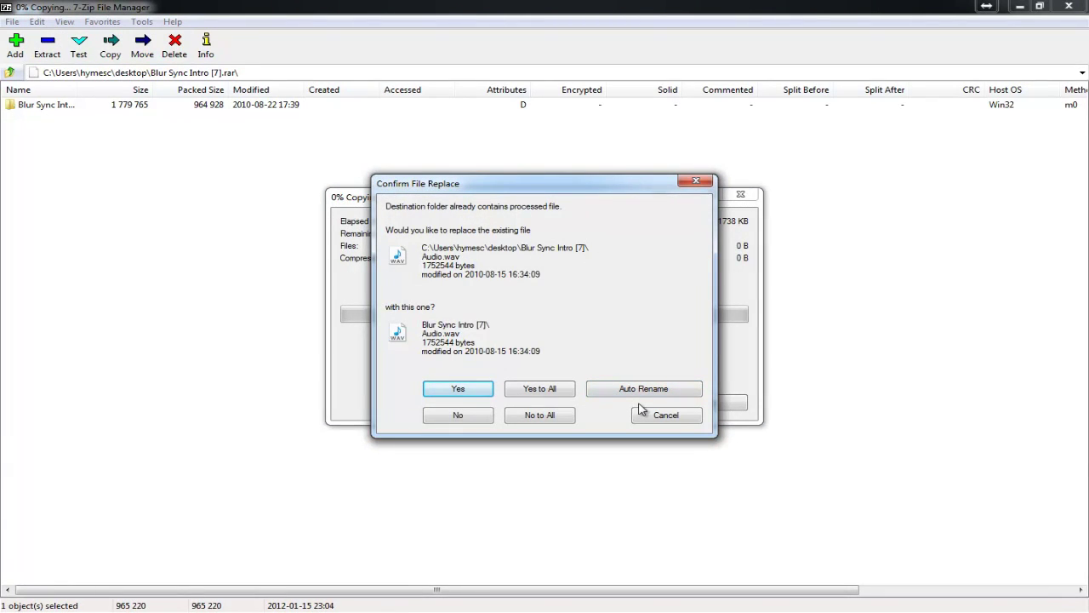
click(648, 416)
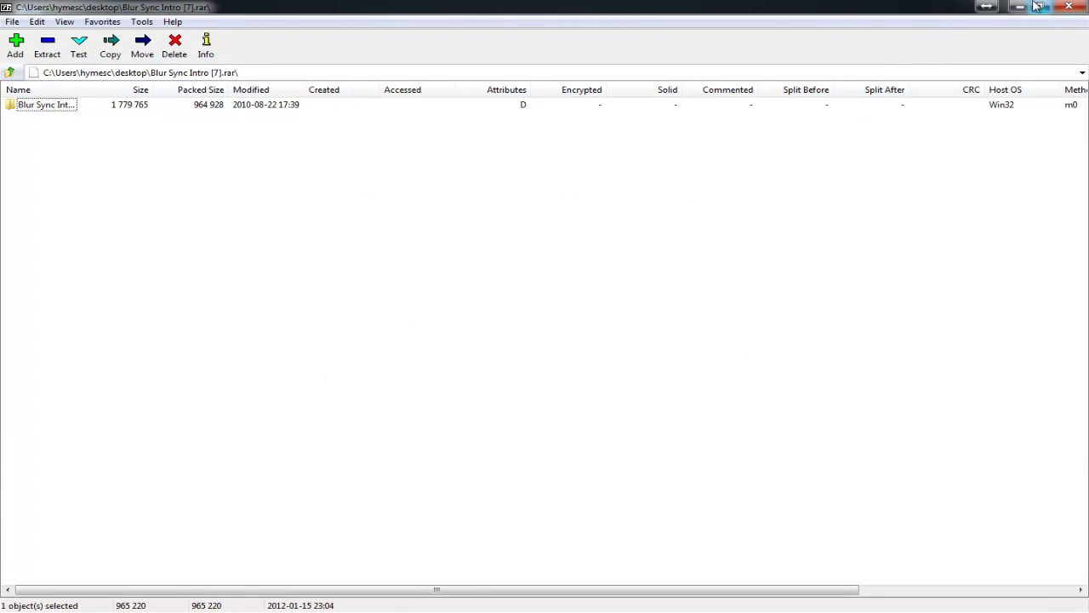
click(1067, 7)
- Open the Blur Sync Intro [7] desktop folder and select the Audio file to view its details
double_click(366, 162)
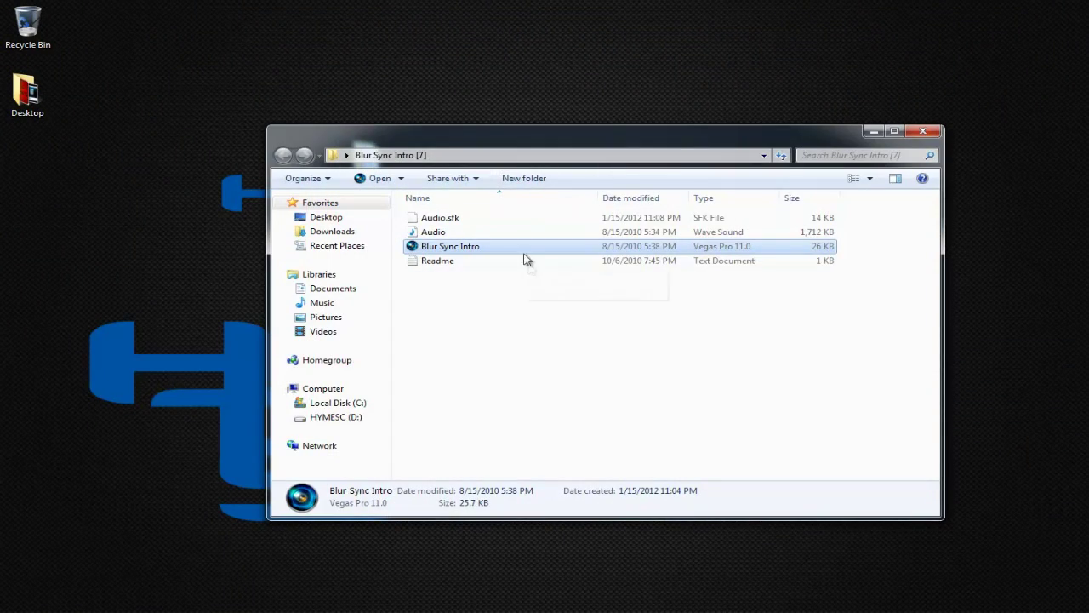
click(467, 235)
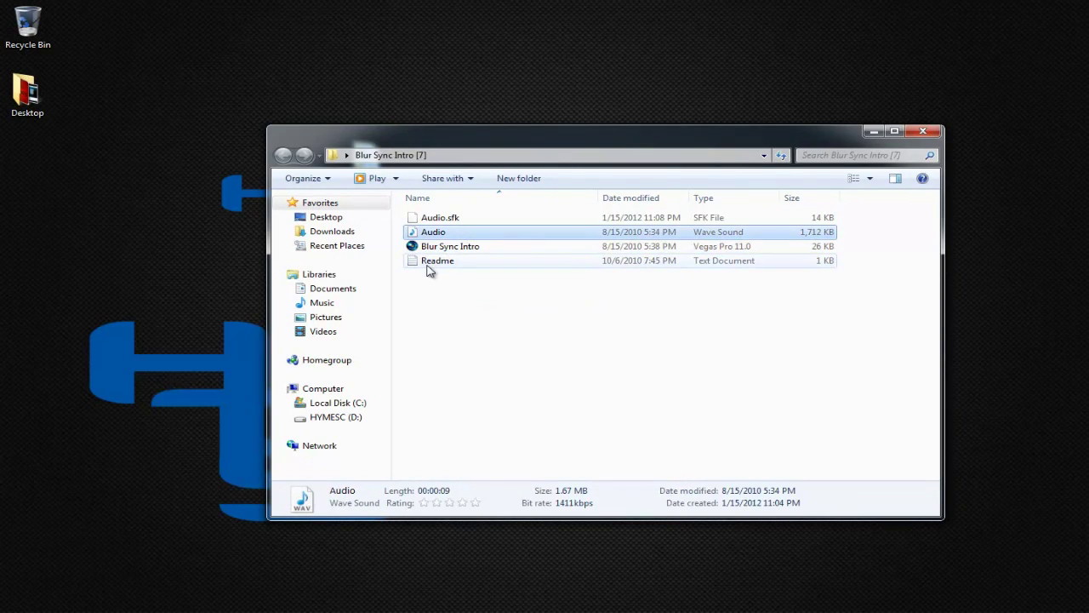
double_click(428, 263)
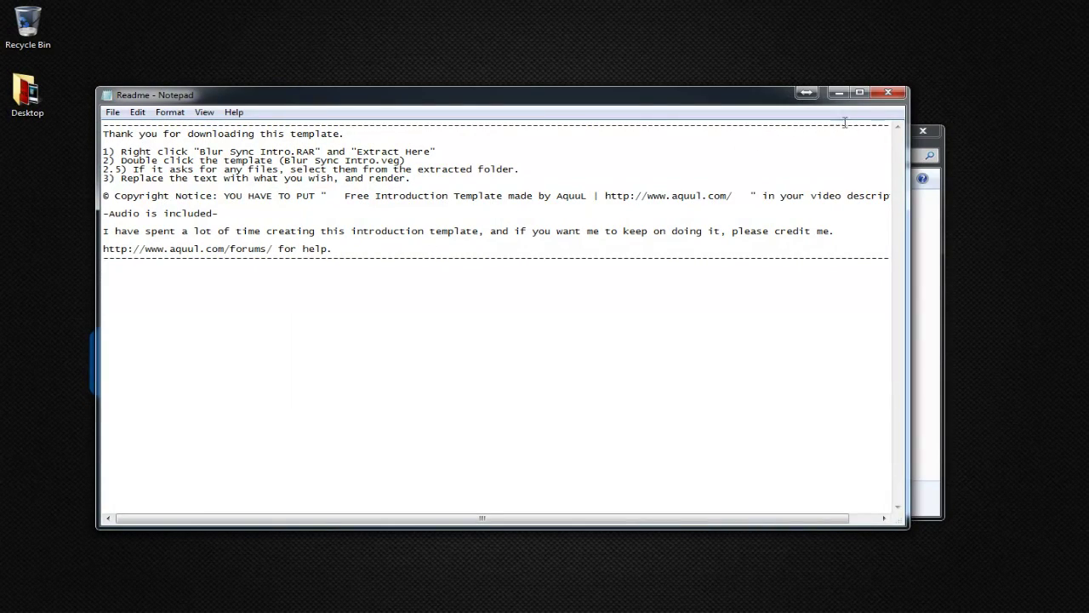
click(887, 92)
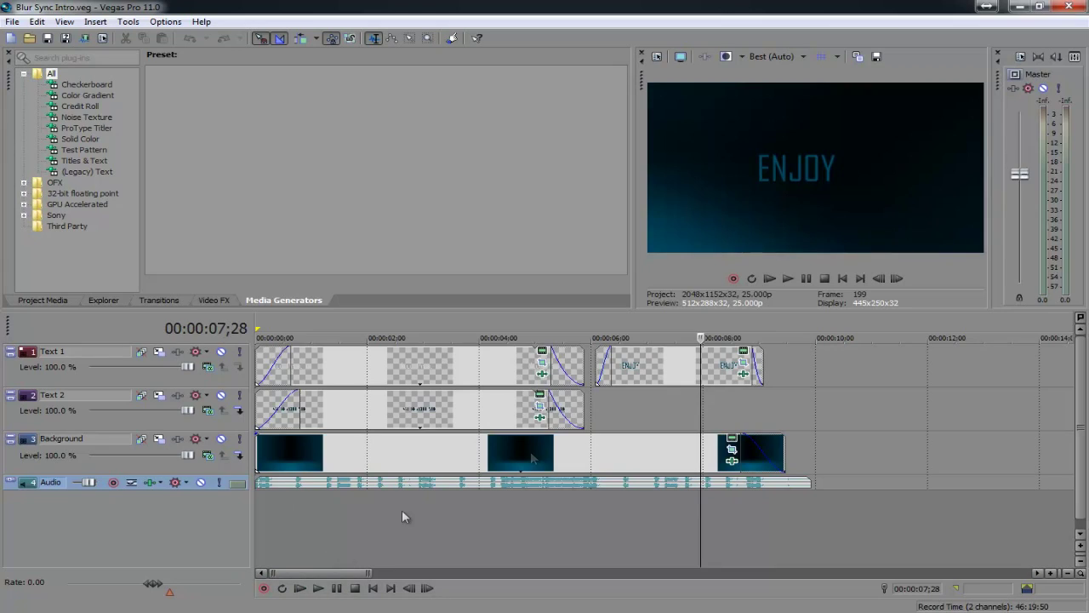
- Play the intro from the start and pause near 2 seconds on the 'AquuL Presents' title
click(299, 588)
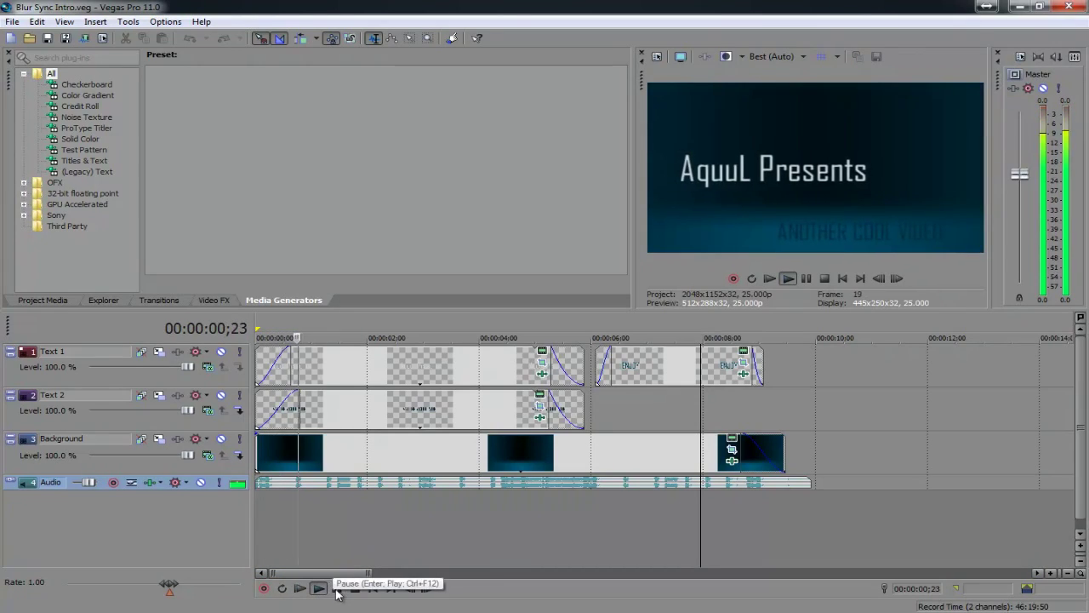
click(336, 589)
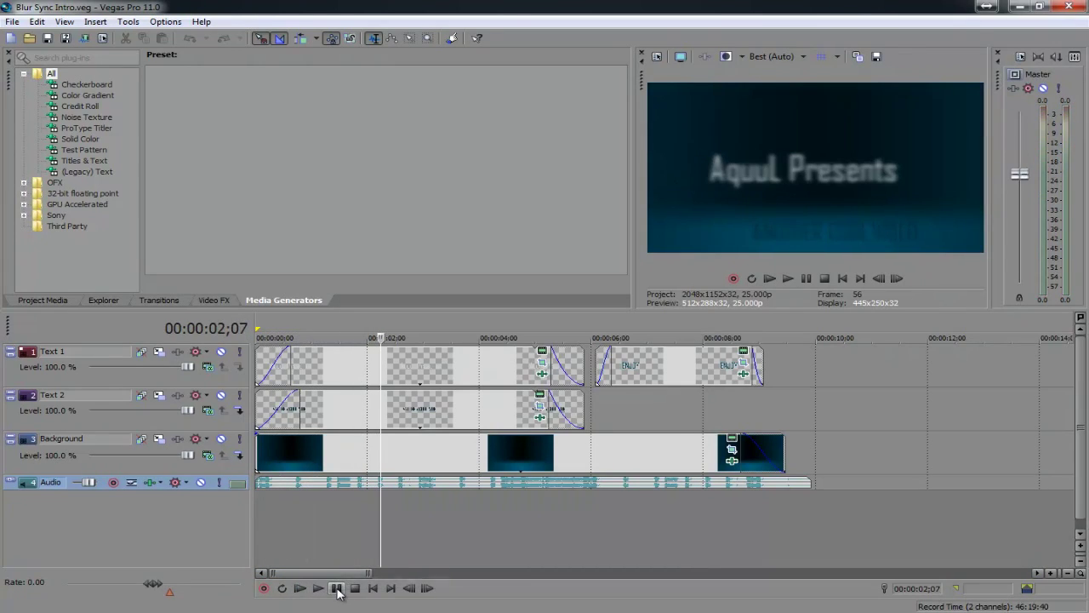
- Change the 'AquuL Presents' title text to 'Hitech Studios' and preview the result
click(541, 356)
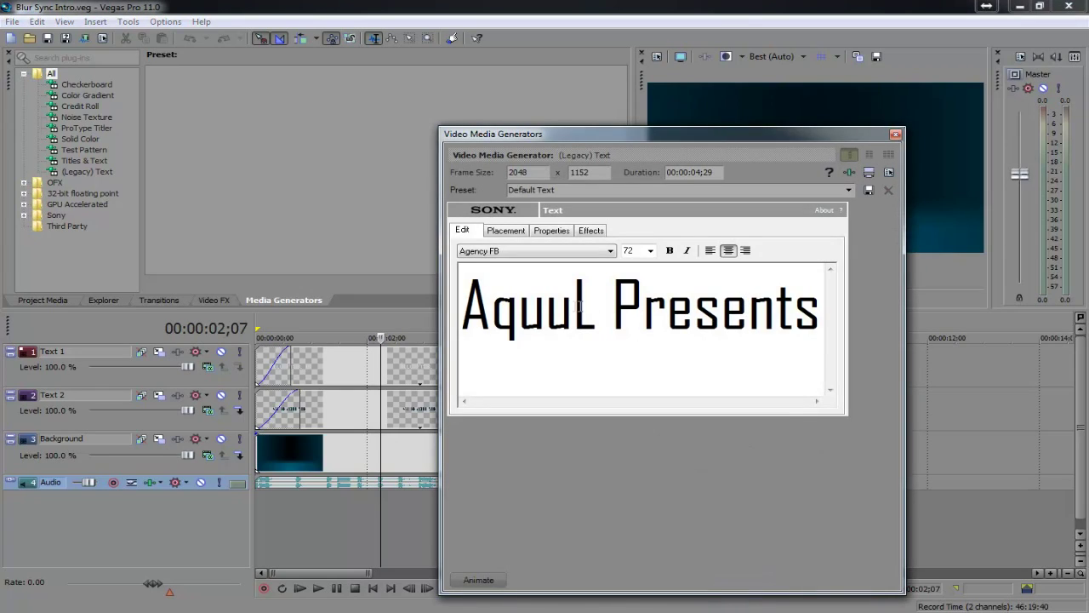
triple_click(568, 304)
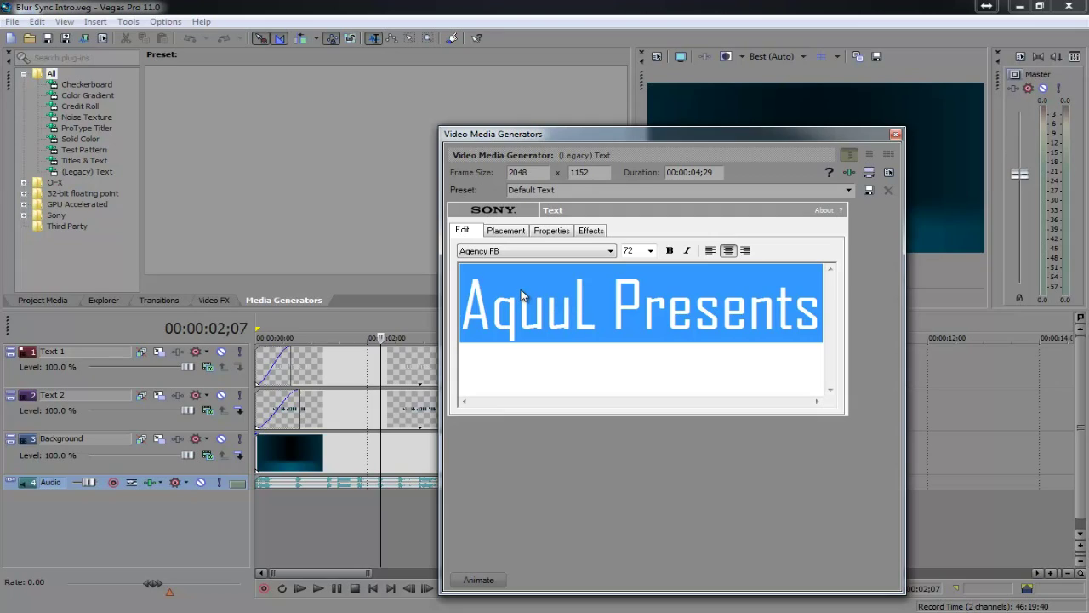
text(Hitech )
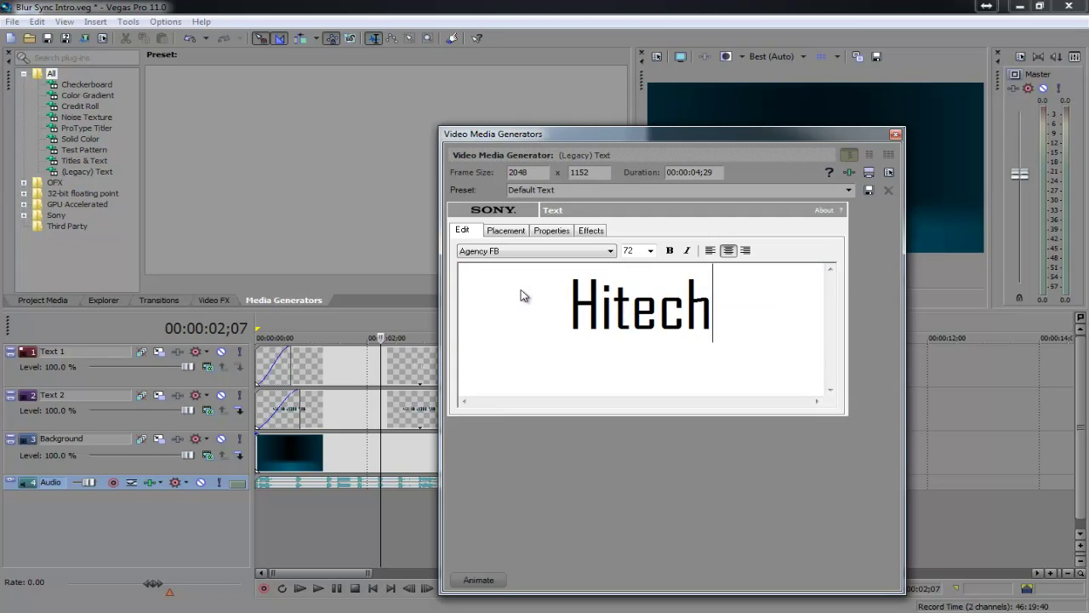
text(Stud)
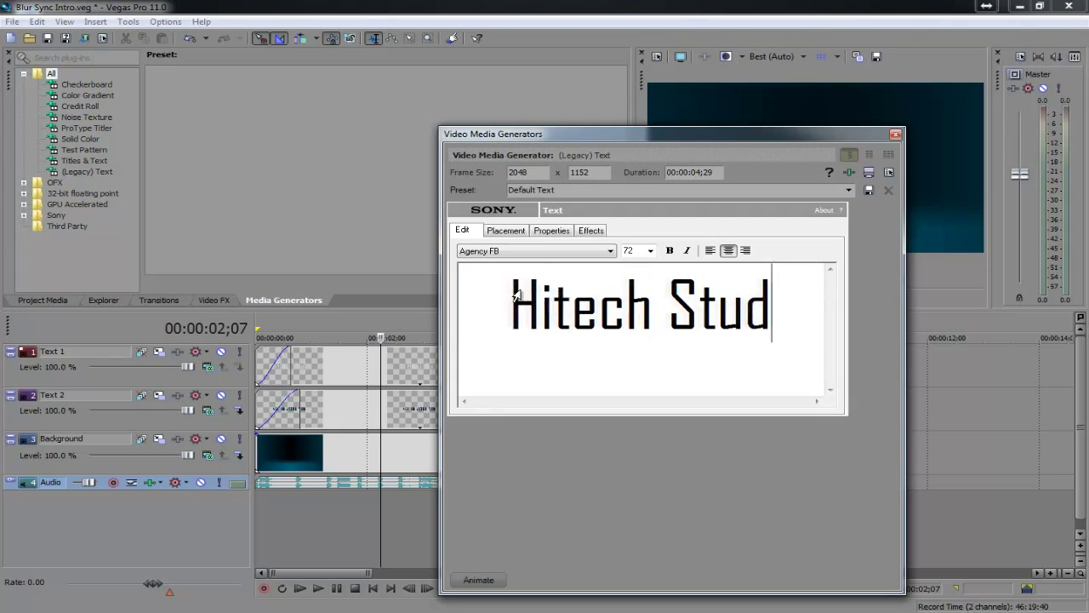
text(ios)
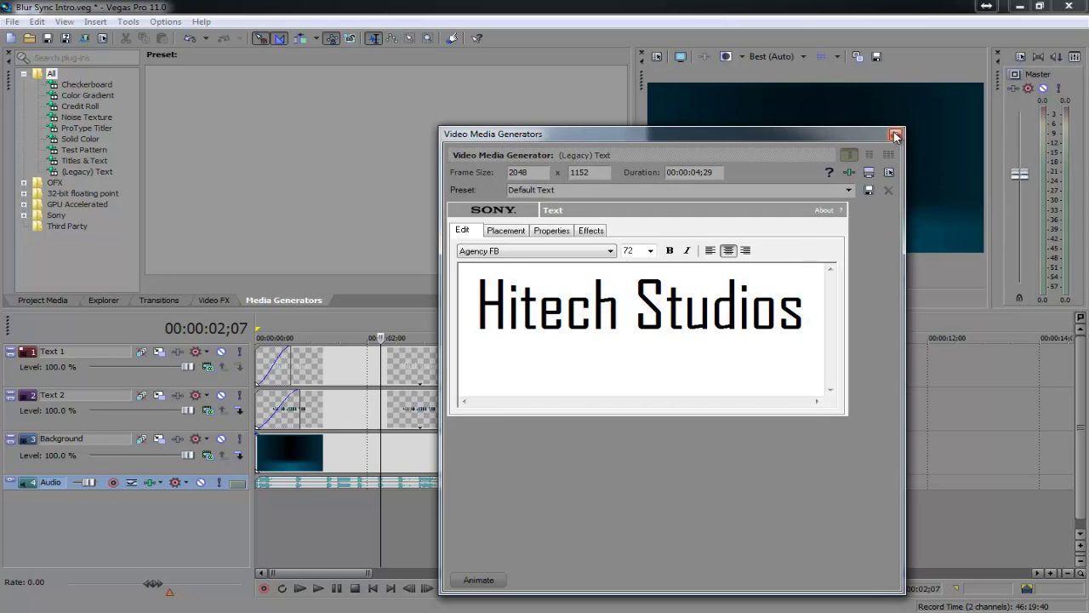
click(895, 134)
click(373, 337)
key(space)
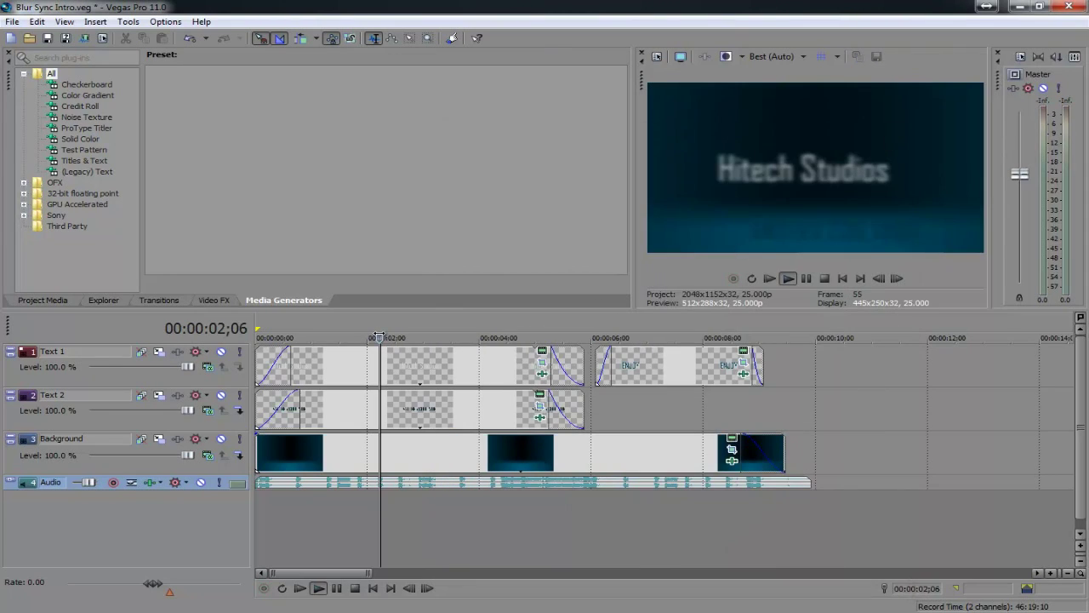
key(space)
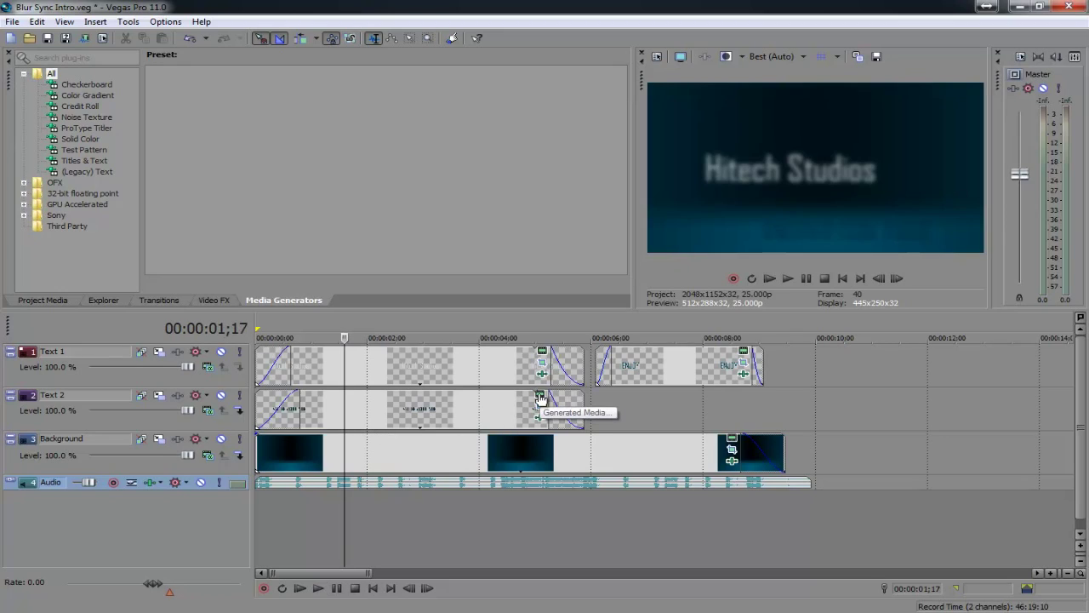
- Replace the 'ANOTHER COOL VIDEO' text with 'Presents:'
click(540, 398)
drag(800, 294, 315, 286)
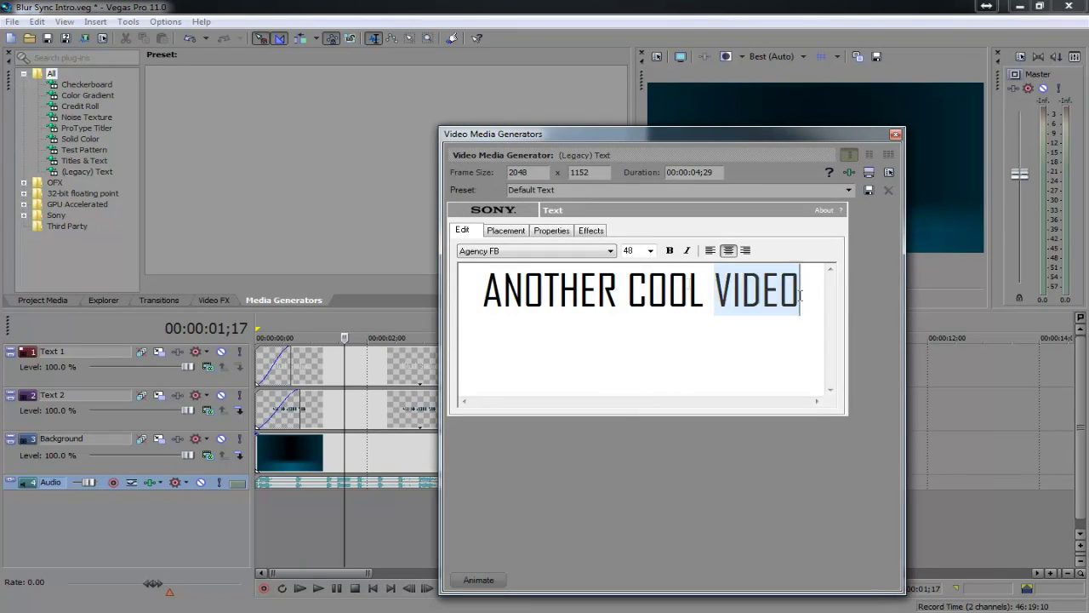
text(Pres)
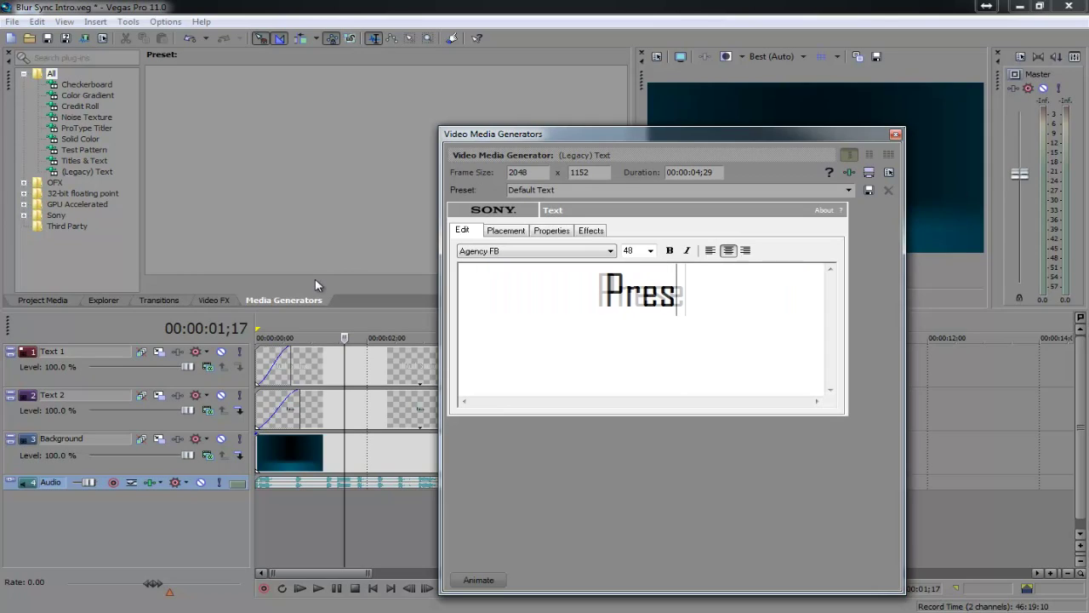
text(ents)
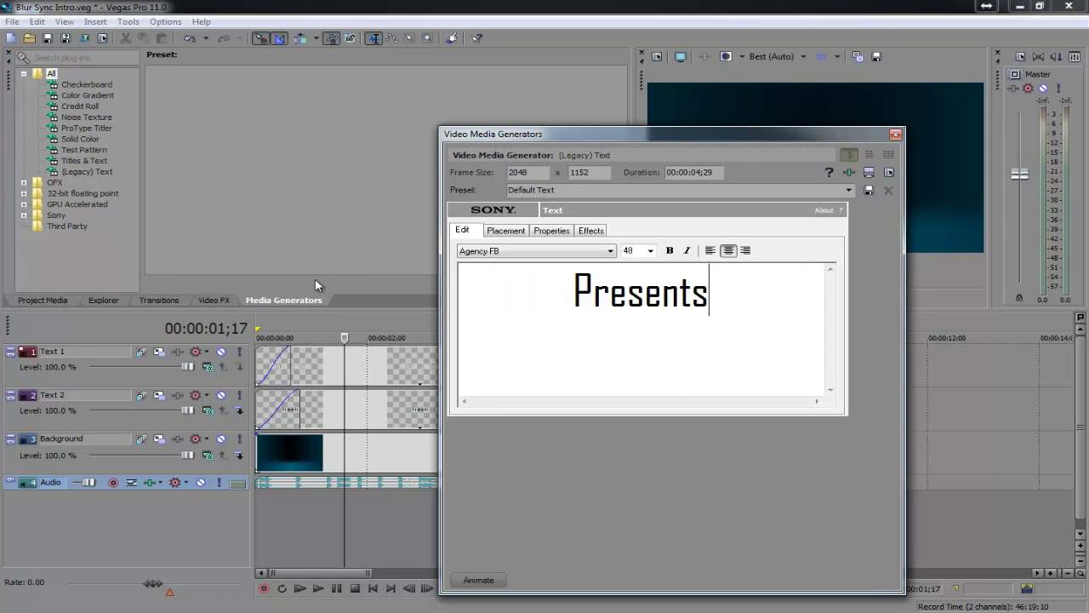
text(:)
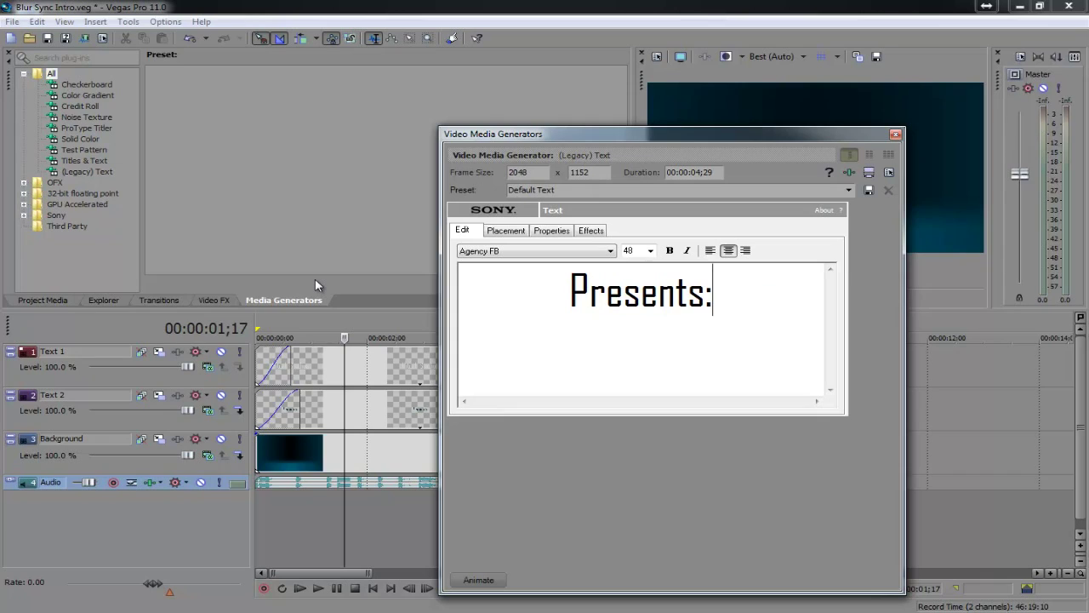
- Move to the closing ENJOY title and retype its text as 'A Video Tutorial'
click(895, 133)
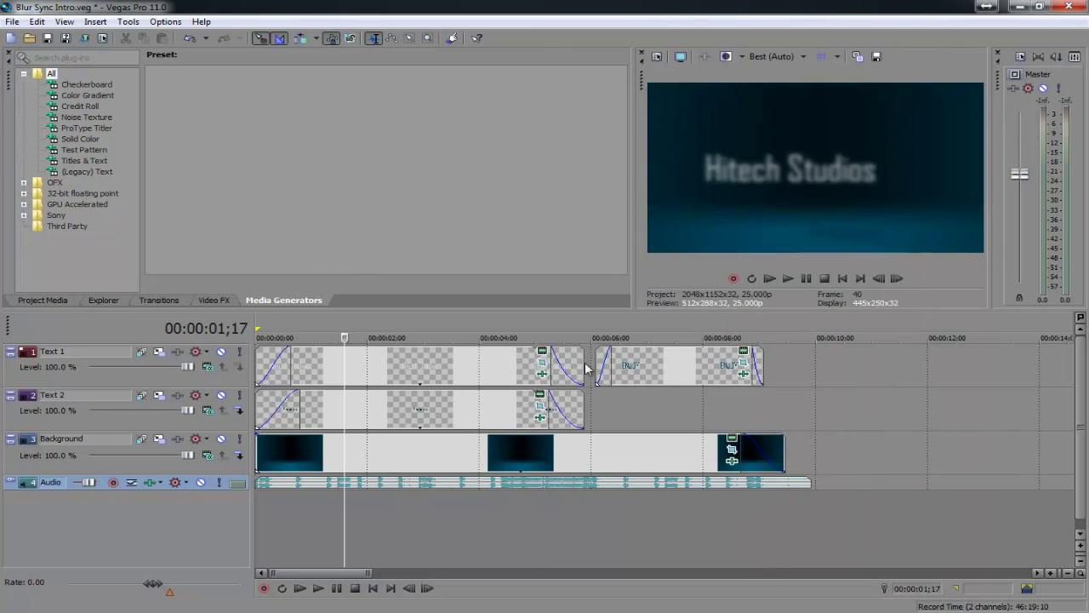
click(644, 408)
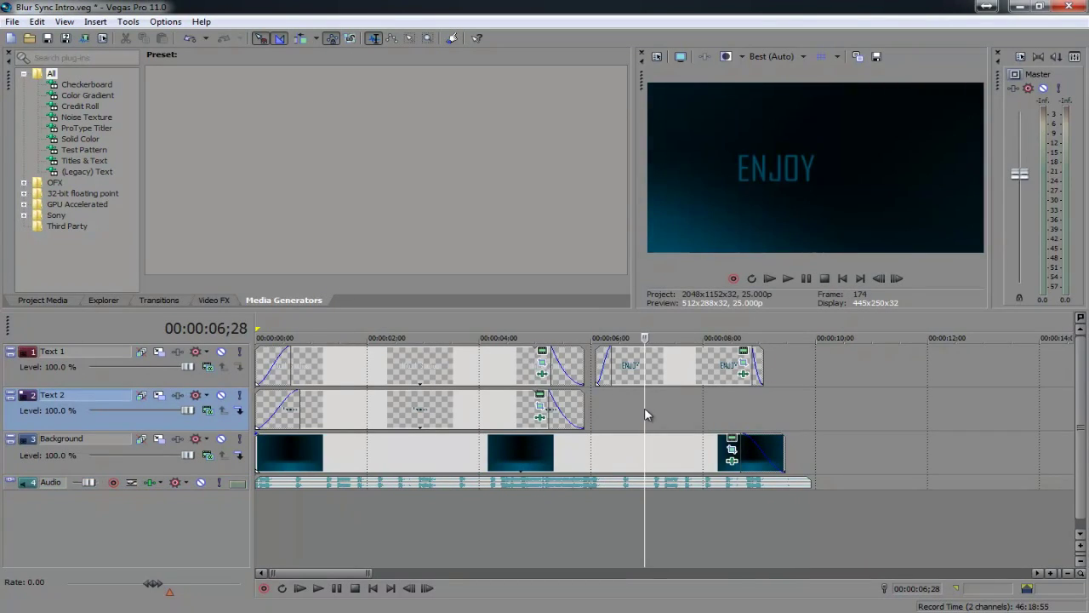
click(695, 409)
click(607, 412)
click(685, 362)
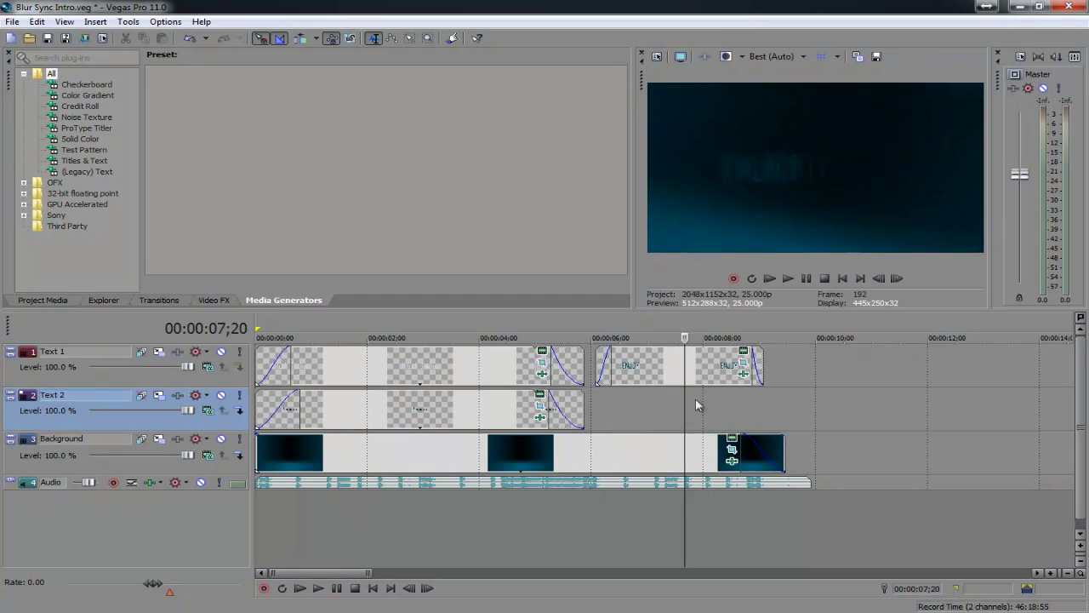
click(743, 350)
drag(747, 345, 355, 283)
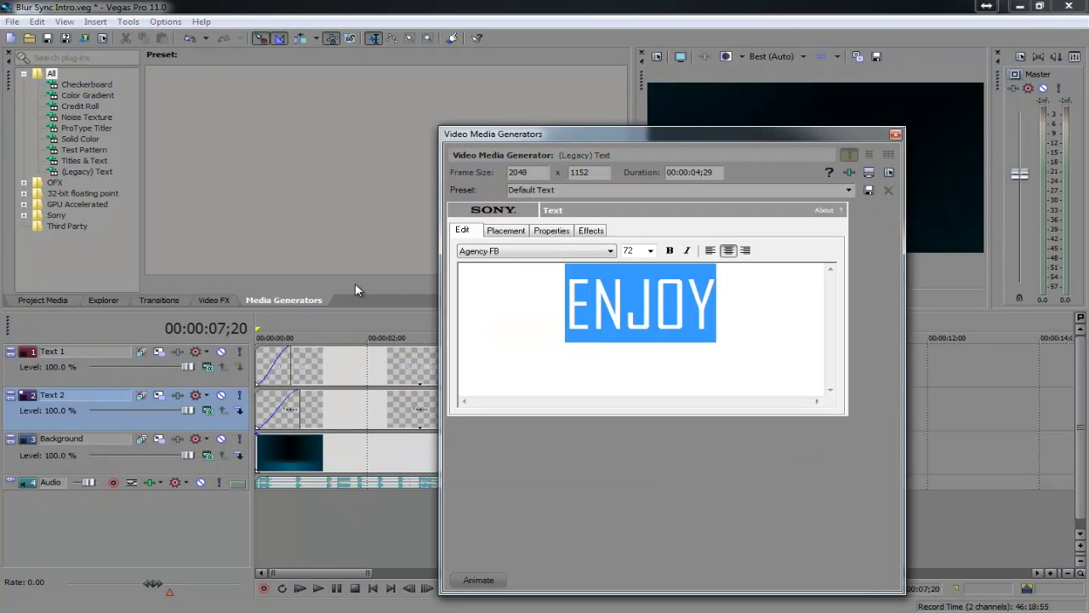
text(A Video Tu)
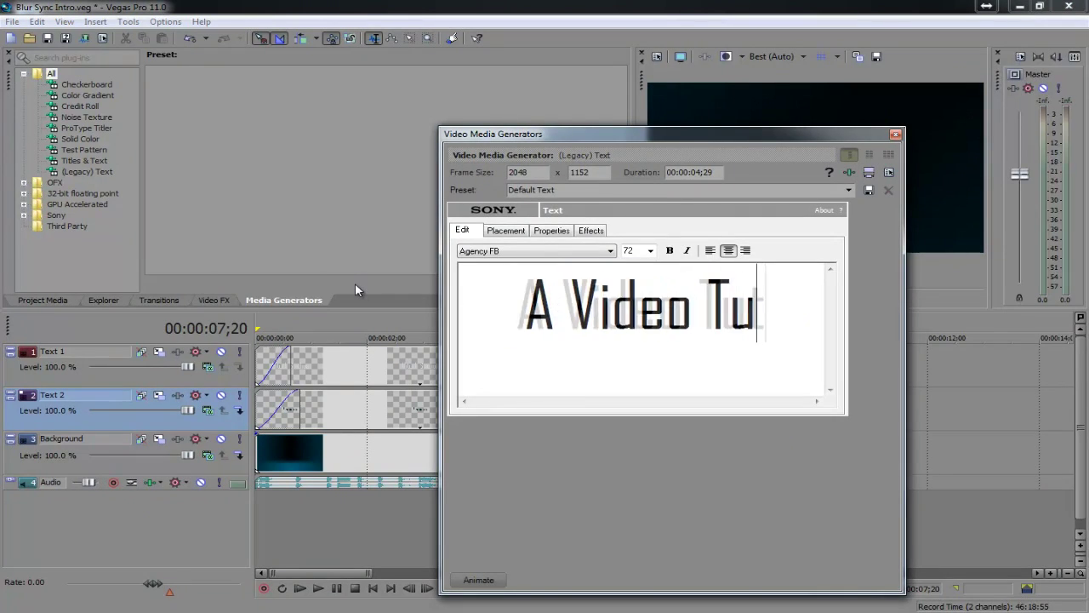
text(torial)
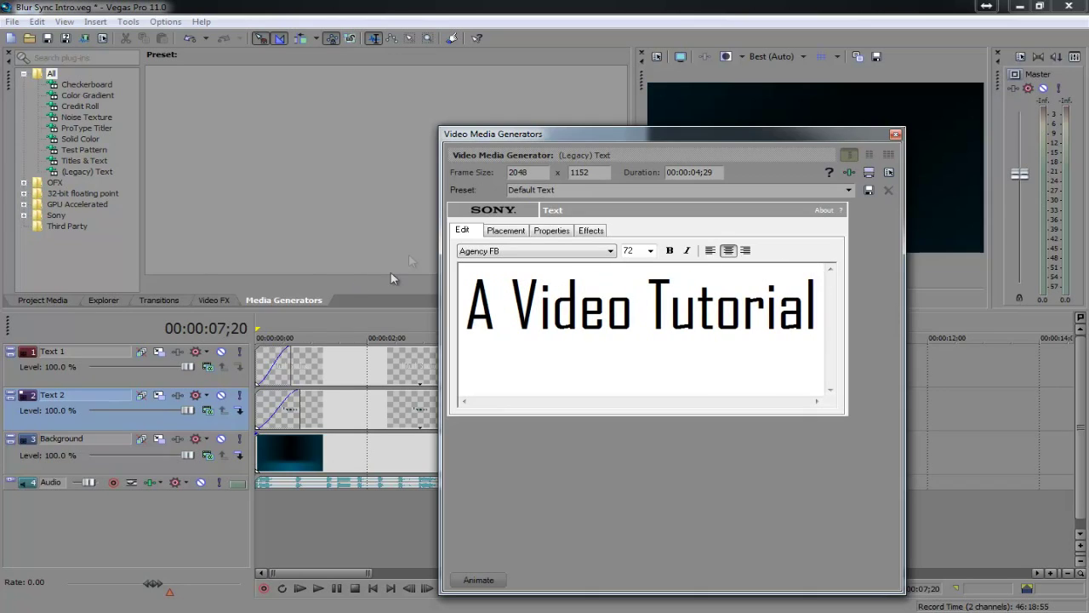
click(895, 133)
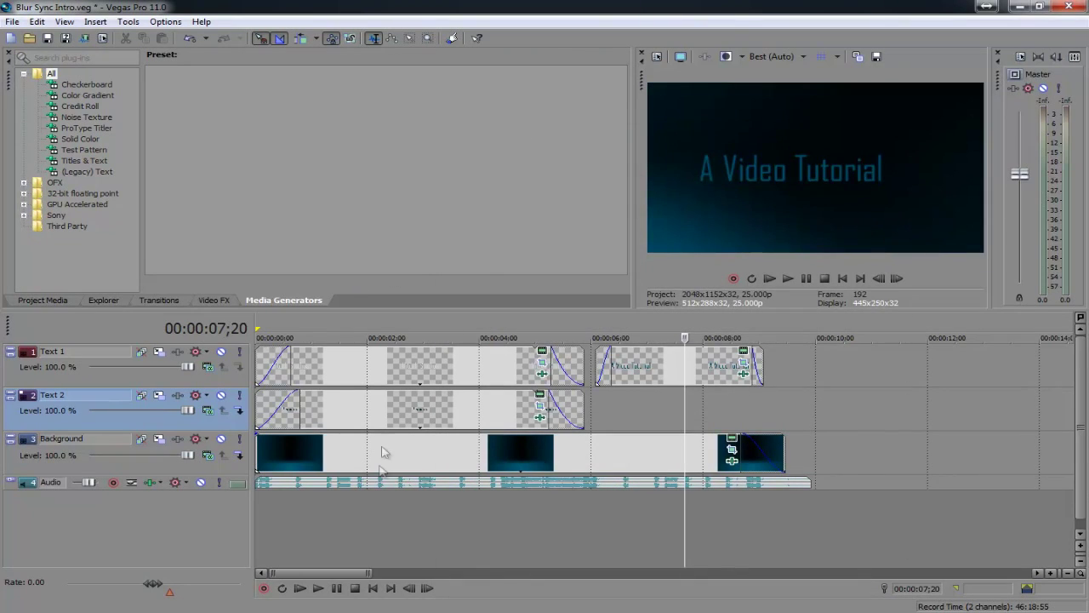
click(299, 588)
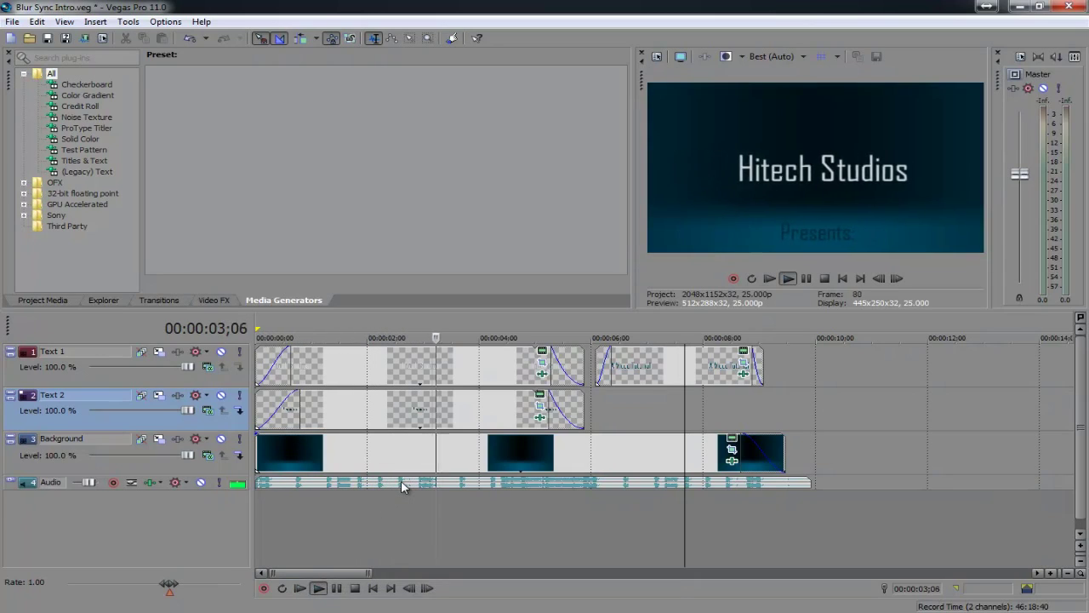
click(337, 589)
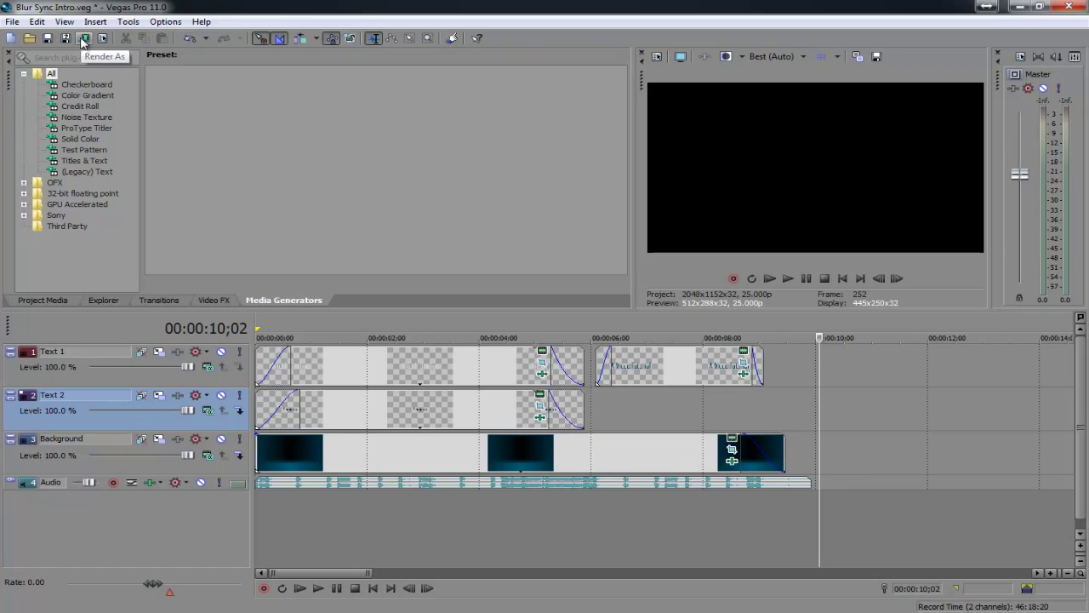
click(85, 41)
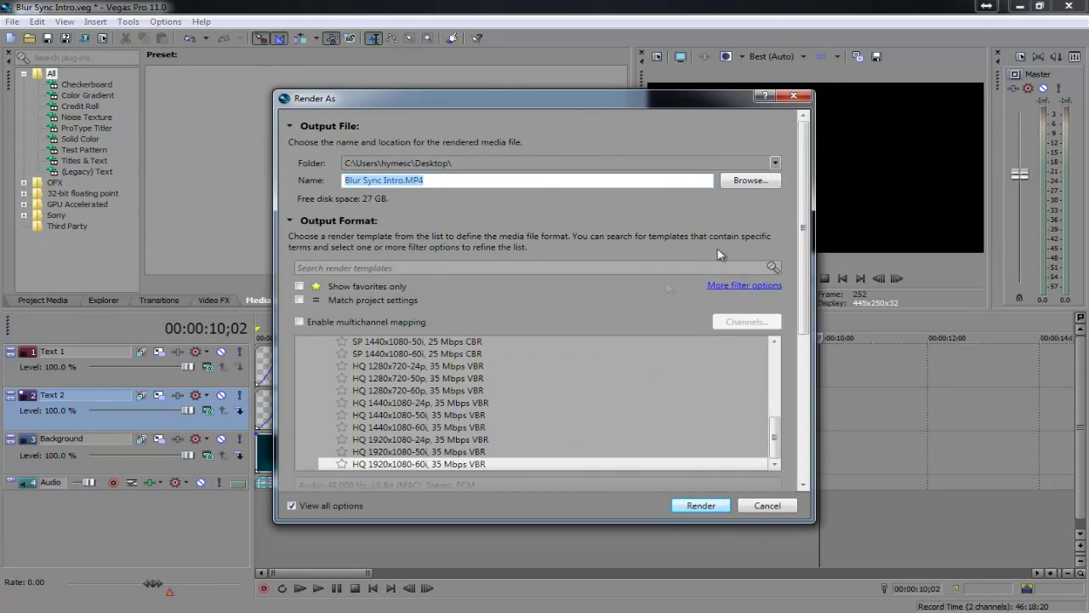
- Scroll the Render As template list to the MP4 HQ 1920x1080 template
scroll(361, 449, down, 1)
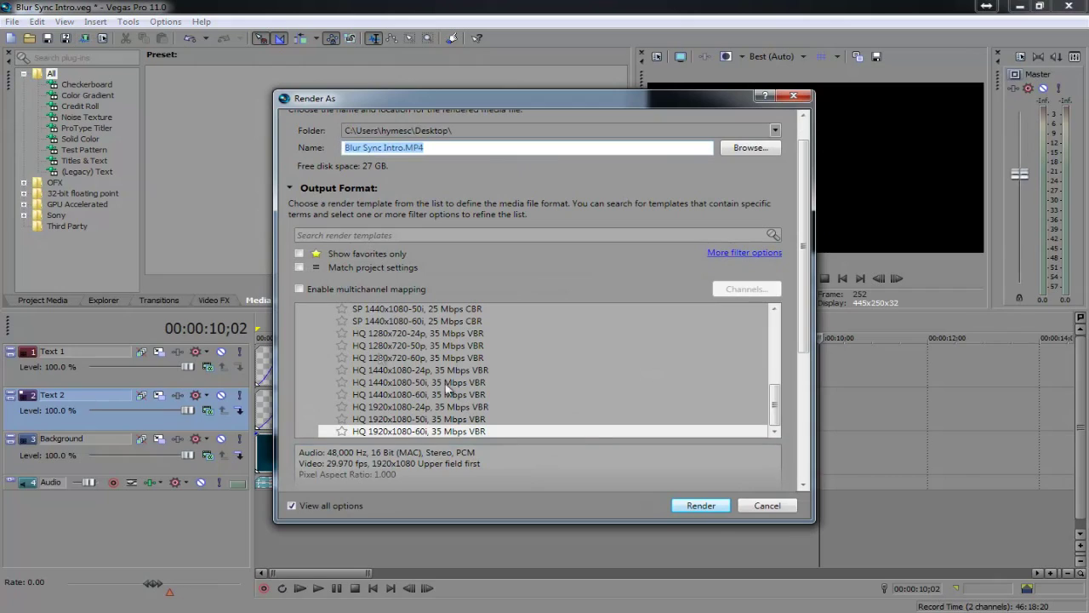
scroll(466, 345, up, 1)
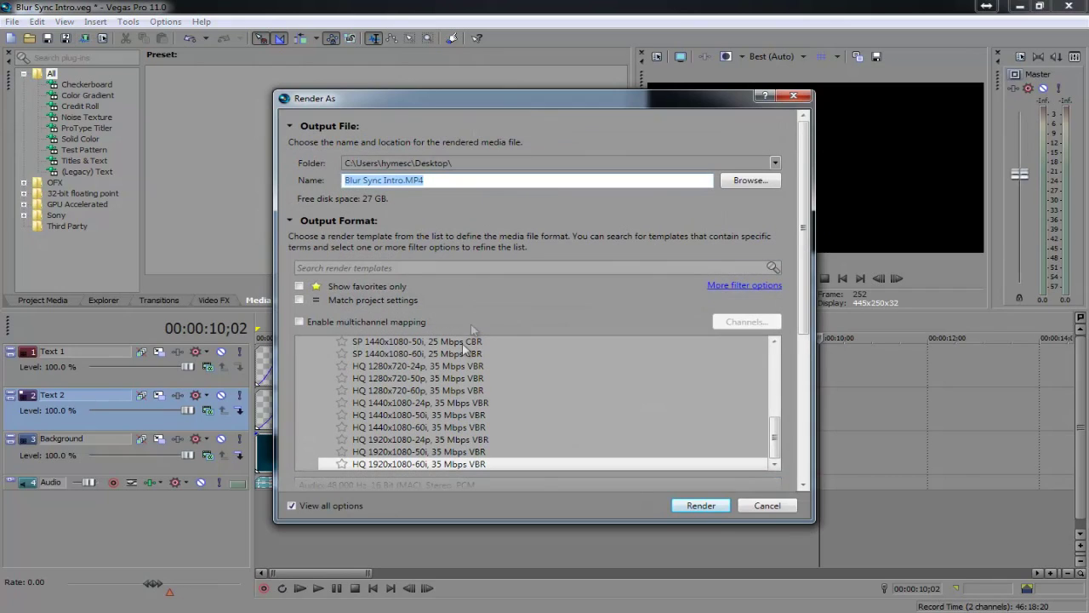
- Start rendering the intro to Blur Sync Intro.MP4
click(715, 507)
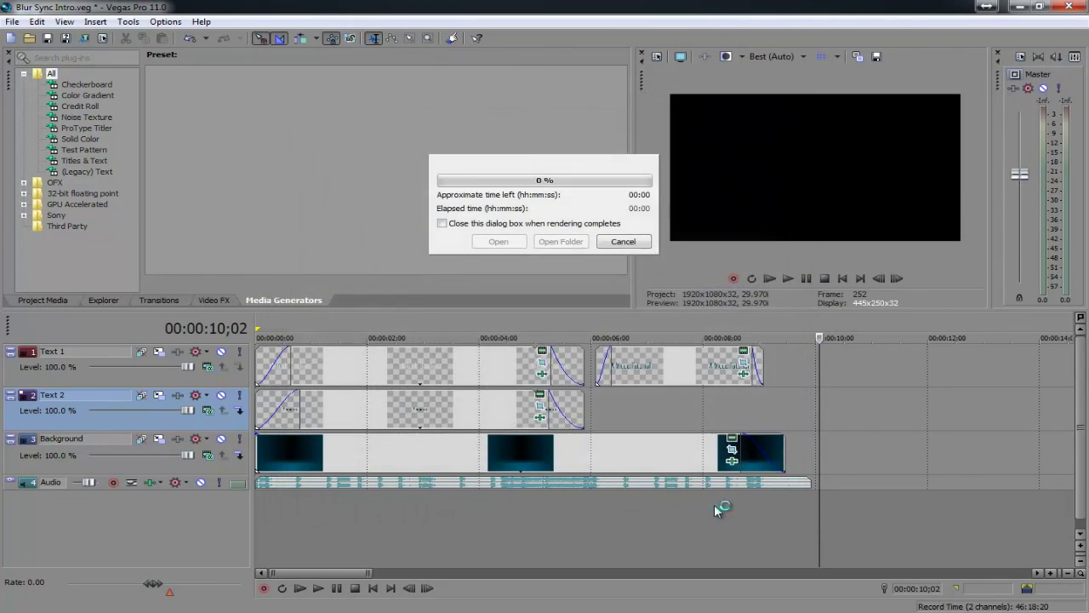